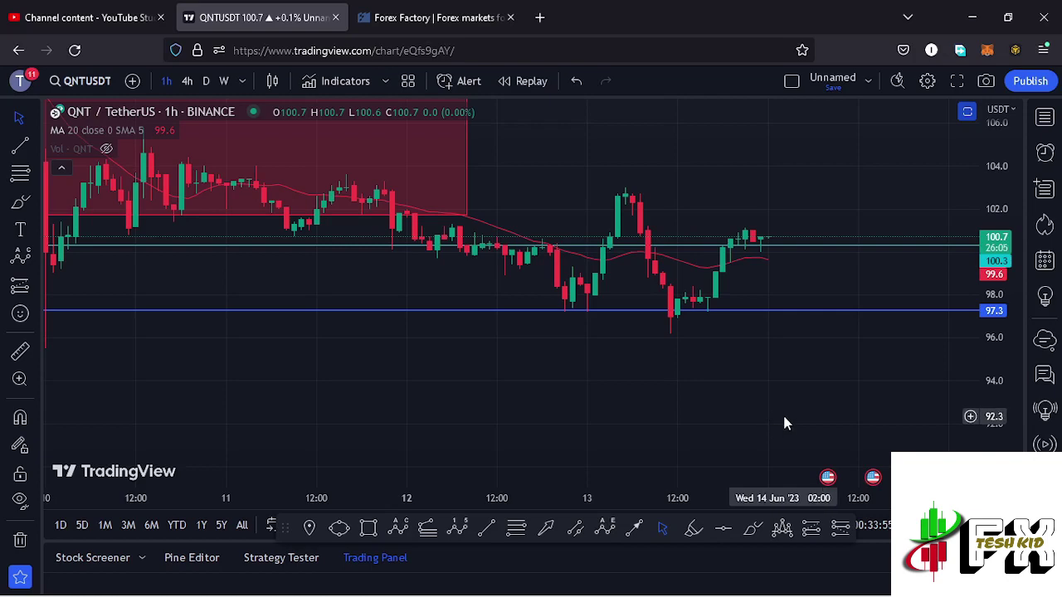
Check the Forex Factory calendar, then sketch and erase a short brush stroke near the recent lows
{"action": "left_click", "coordinate": [440, 25]}
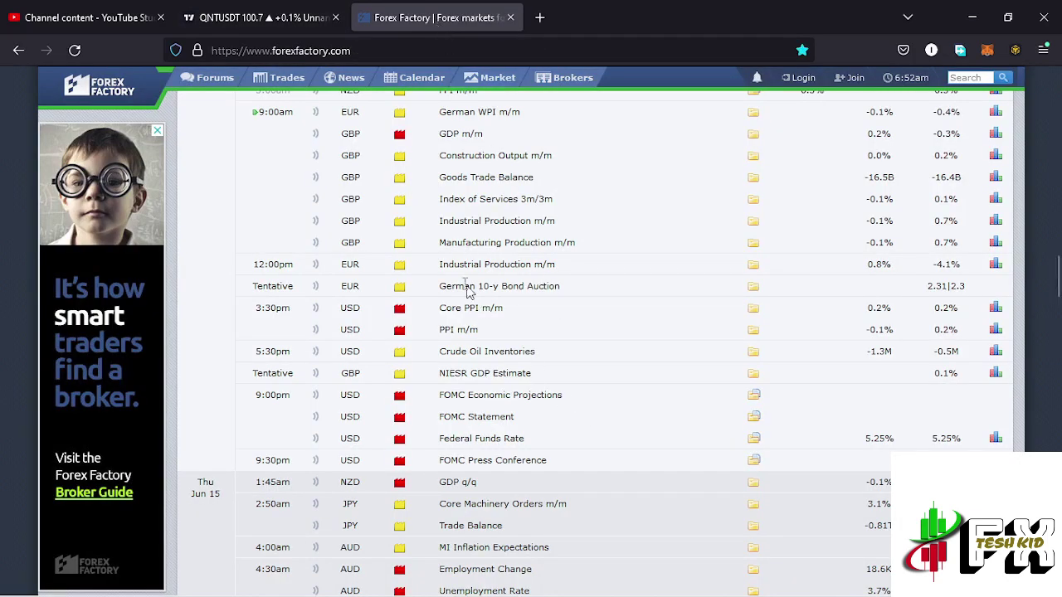
{"action": "left_click", "coordinate": [263, 16]}
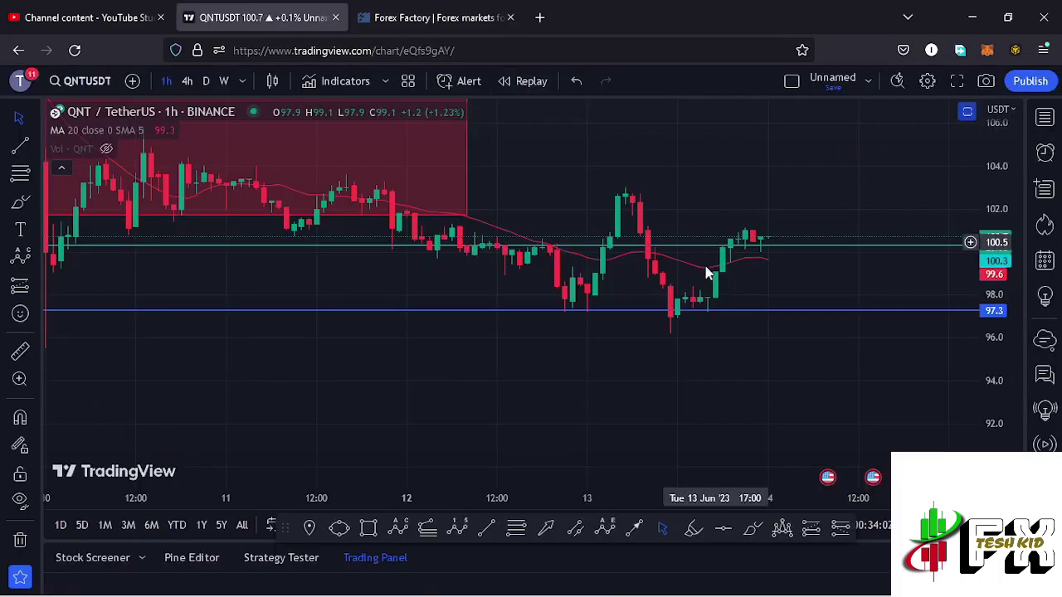
{"action": "left_click", "coordinate": [753, 528]}
{"action": "mouse_move", "coordinate": [663, 308]}
{"action": "left_mouse_down"}
{"action": "mouse_move", "coordinate": [672, 294]}
{"action": "mouse_move", "coordinate": [654, 332]}
{"action": "mouse_move", "coordinate": [675, 335]}
{"action": "mouse_move", "coordinate": [695, 317]}
{"action": "mouse_move", "coordinate": [678, 304]}
{"action": "mouse_move", "coordinate": [699, 303]}
{"action": "left_mouse_up"}
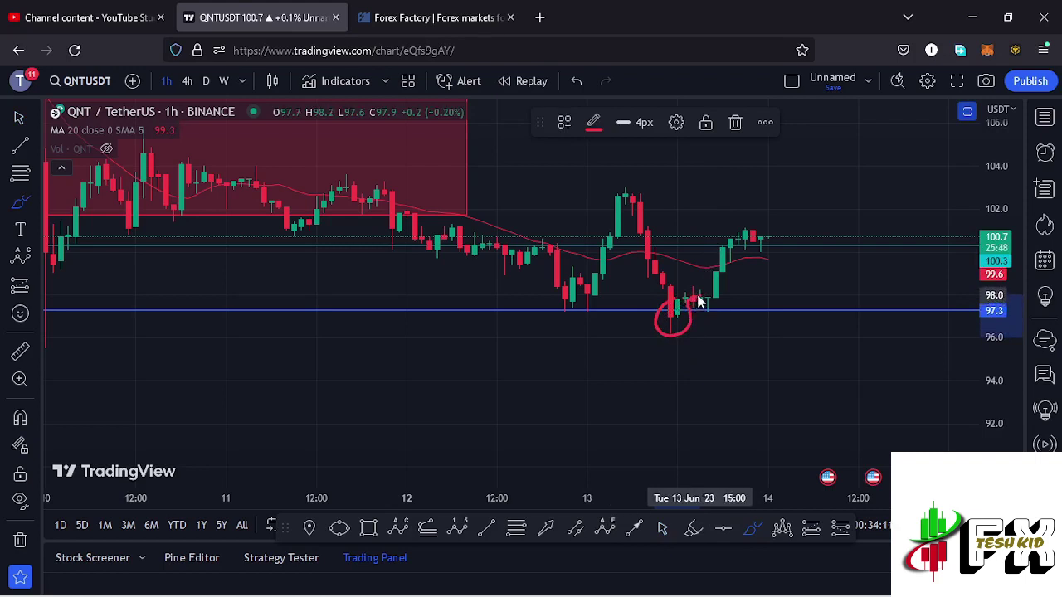
{"action": "left_click", "coordinate": [735, 122]}
Circle the candle low near 98 and trace a path over the peak to 97, then delete it
{"action": "mouse_move", "coordinate": [571, 288]}
{"action": "left_mouse_down"}
{"action": "mouse_move", "coordinate": [555, 310]}
{"action": "mouse_move", "coordinate": [583, 325]}
{"action": "mouse_move", "coordinate": [596, 248]}
{"action": "mouse_move", "coordinate": [623, 202]}
{"action": "left_mouse_up"}
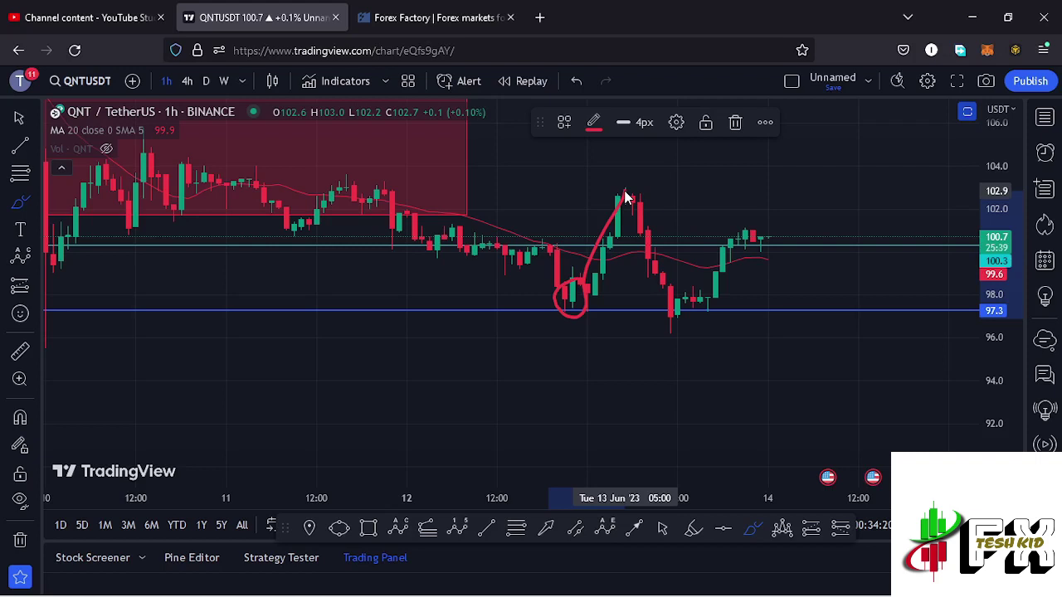
{"action": "mouse_move", "coordinate": [626, 198]}
{"action": "left_mouse_down"}
{"action": "mouse_move", "coordinate": [644, 213]}
{"action": "mouse_move", "coordinate": [670, 322]}
{"action": "left_mouse_up"}
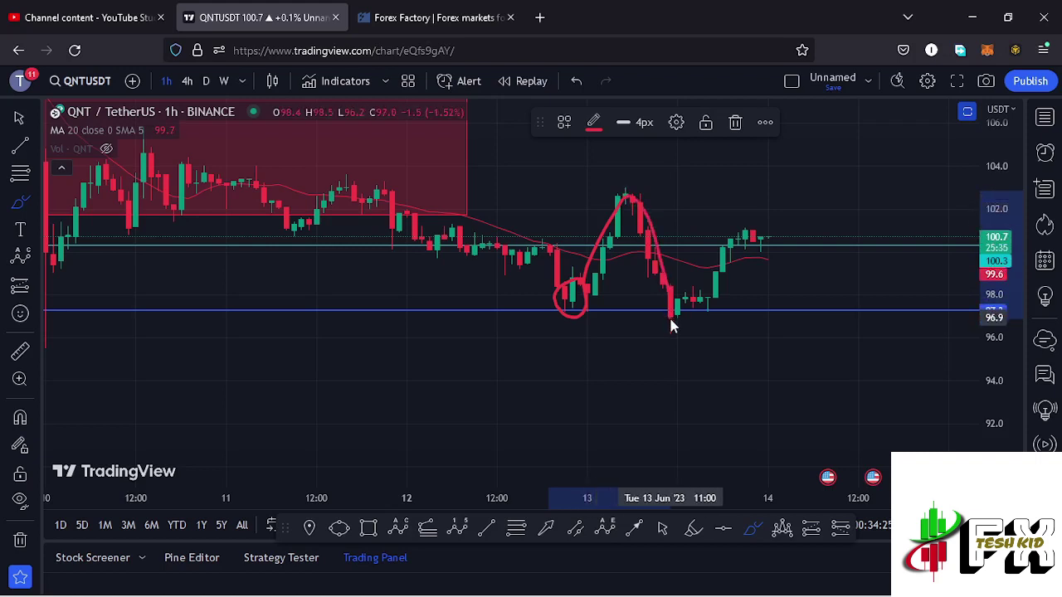
{"action": "left_click", "coordinate": [735, 123]}
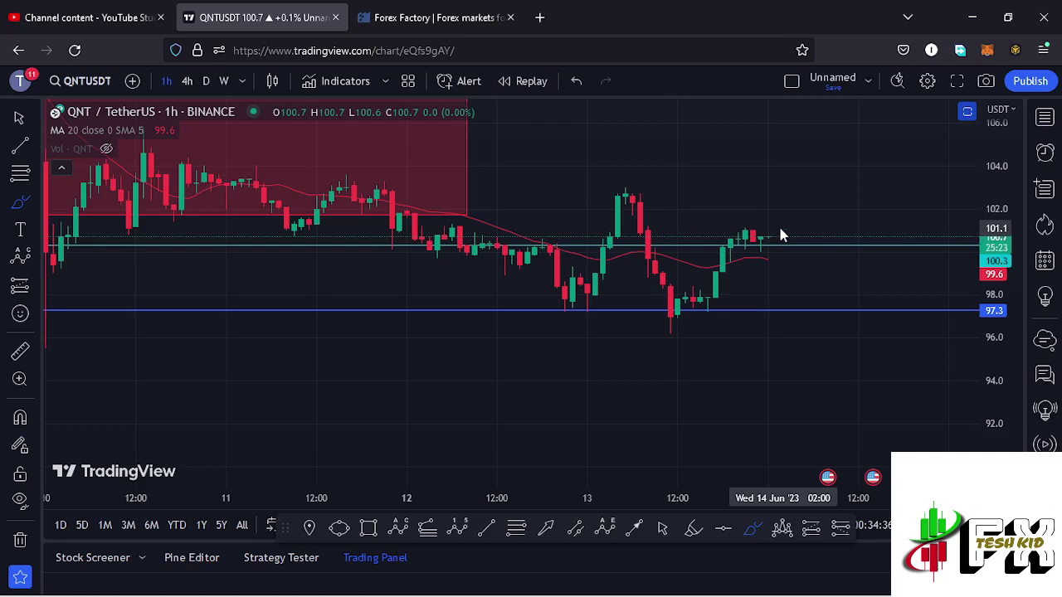
Sketch and delete an upward move from the latest candles, then recheck the economic calendar
{"action": "mouse_move", "coordinate": [773, 227]}
{"action": "left_mouse_down"}
{"action": "mouse_move", "coordinate": [742, 234]}
{"action": "mouse_move", "coordinate": [751, 267]}
{"action": "mouse_move", "coordinate": [773, 263]}
{"action": "mouse_move", "coordinate": [775, 190]}
{"action": "left_mouse_up"}
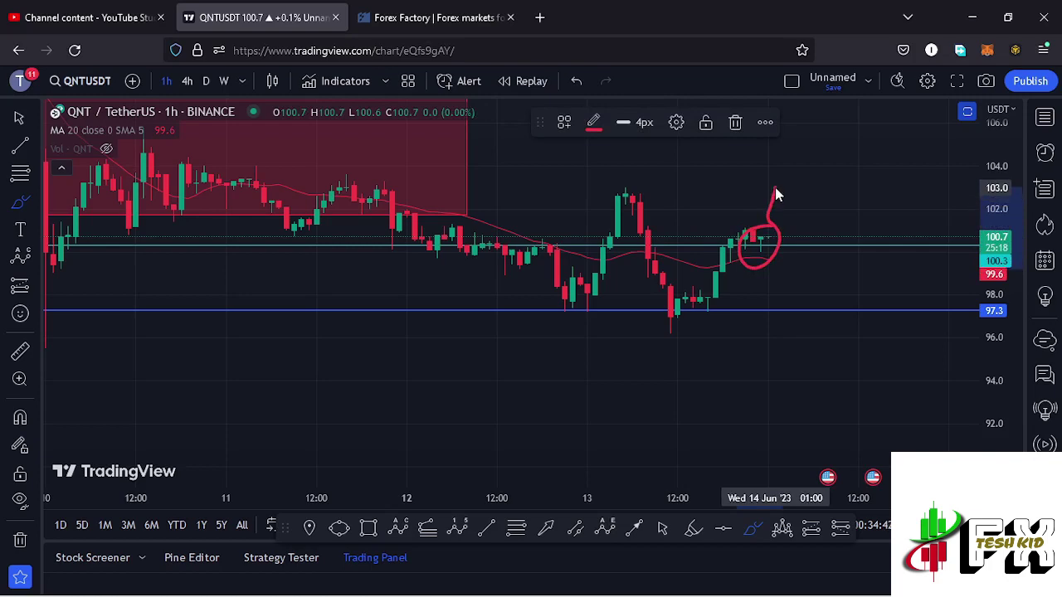
{"action": "left_click", "coordinate": [736, 124]}
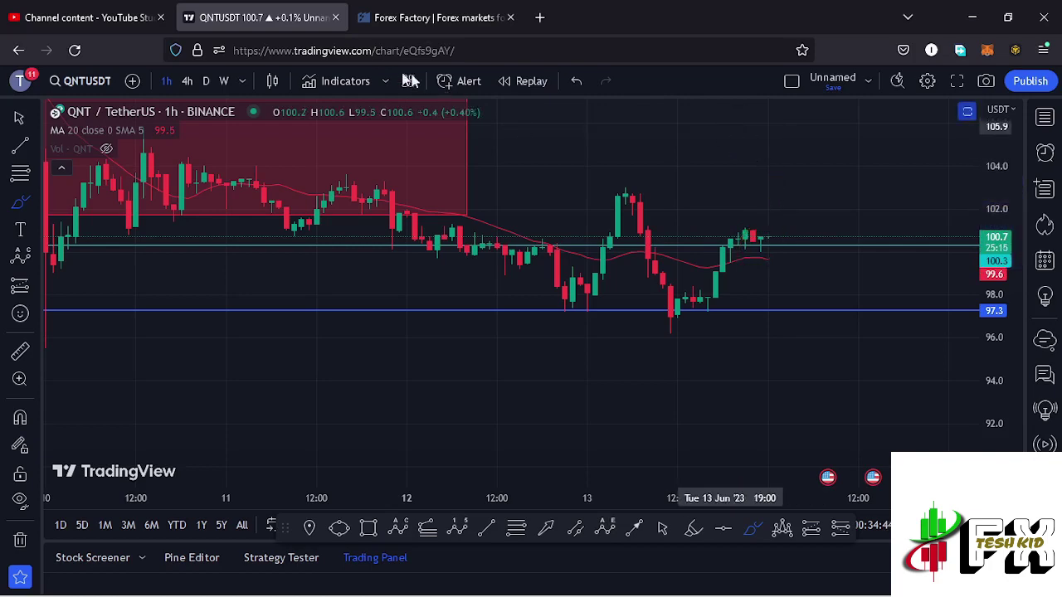
{"action": "left_click", "coordinate": [433, 23]}
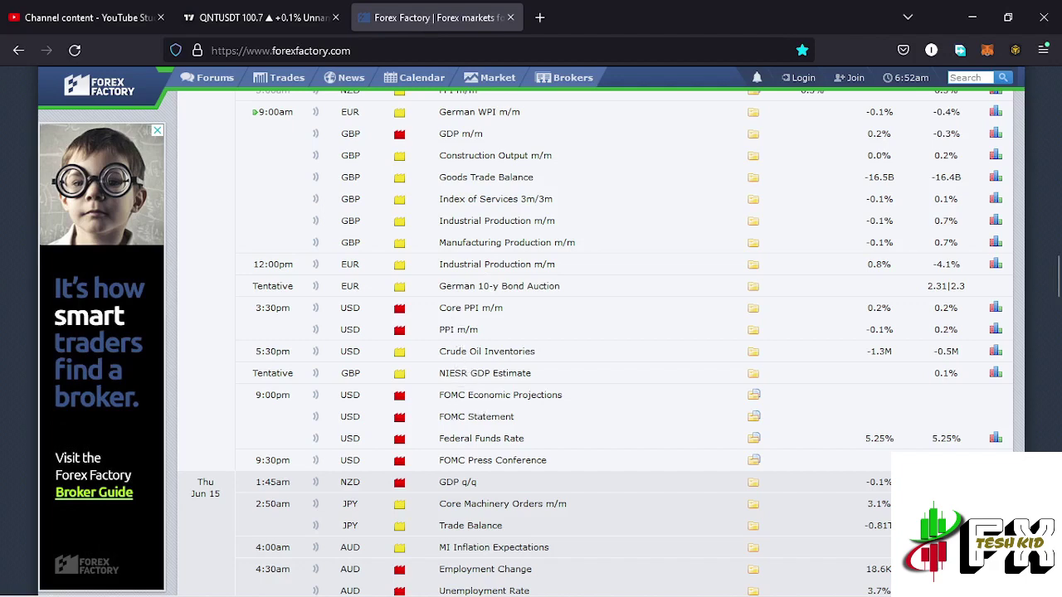
{"action": "left_click", "coordinate": [268, 26]}
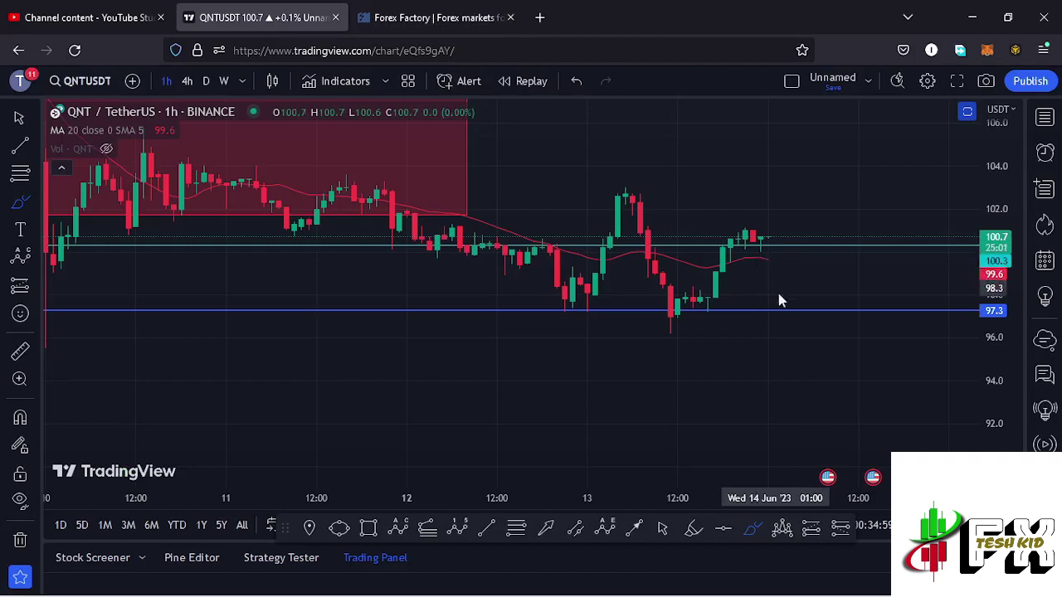
Zoom out, sketch and remove a rise-dip-rally projection, then compress the price scale to 85–112.5
{"action": "scroll", "coordinate": [780, 296], "scroll_direction": "down", "scroll_amount": 3}
{"action": "scroll", "coordinate": [997, 197], "scroll_direction": "down", "scroll_amount": 2}
{"action": "scroll", "coordinate": [997, 196], "scroll_direction": "down", "scroll_amount": 3}
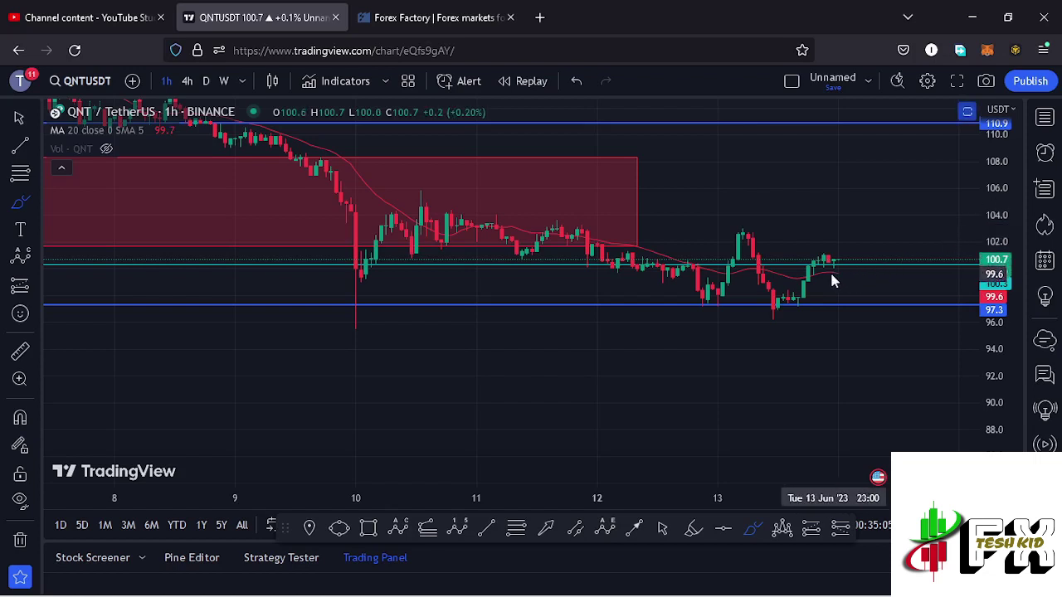
{"action": "mouse_move", "coordinate": [834, 268]}
{"action": "left_mouse_down"}
{"action": "mouse_move", "coordinate": [835, 231]}
{"action": "mouse_move", "coordinate": [850, 238]}
{"action": "left_mouse_up"}
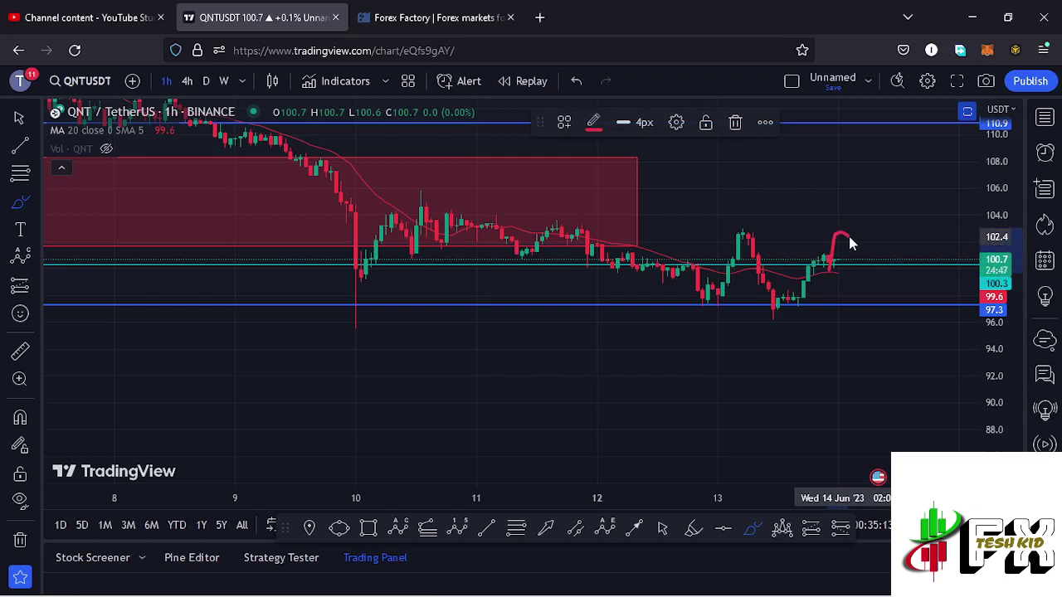
{"action": "mouse_move", "coordinate": [849, 243]}
{"action": "left_mouse_down"}
{"action": "mouse_move", "coordinate": [868, 237]}
{"action": "mouse_move", "coordinate": [881, 197]}
{"action": "left_mouse_up"}
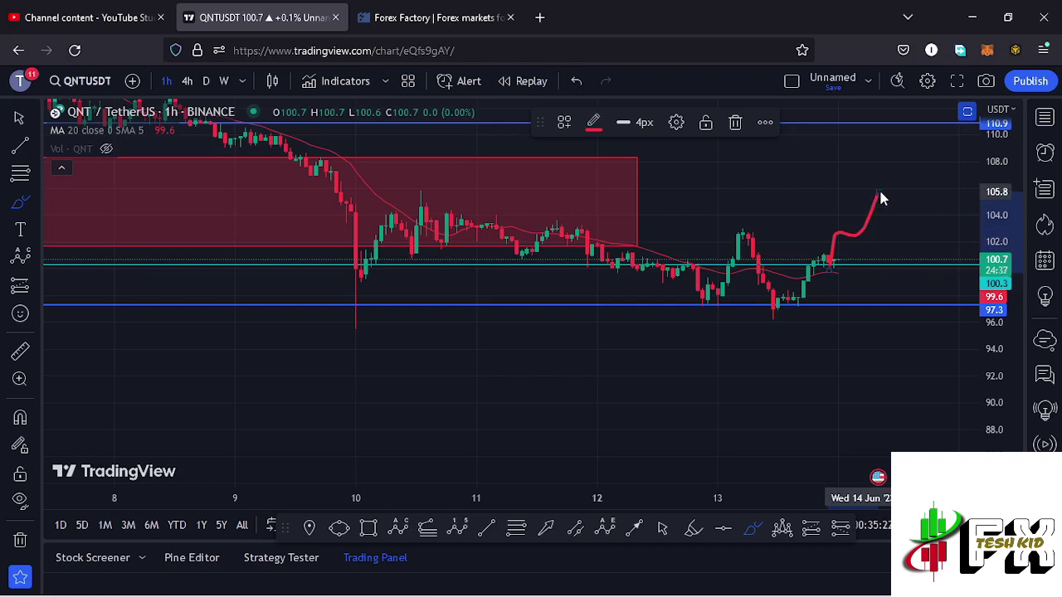
{"action": "left_click", "coordinate": [735, 125]}
{"action": "scroll", "coordinate": [814, 265], "scroll_direction": "down", "scroll_amount": 3}
{"action": "left_click_drag", "start_coordinate": [989, 149], "coordinate": [987, 166]}
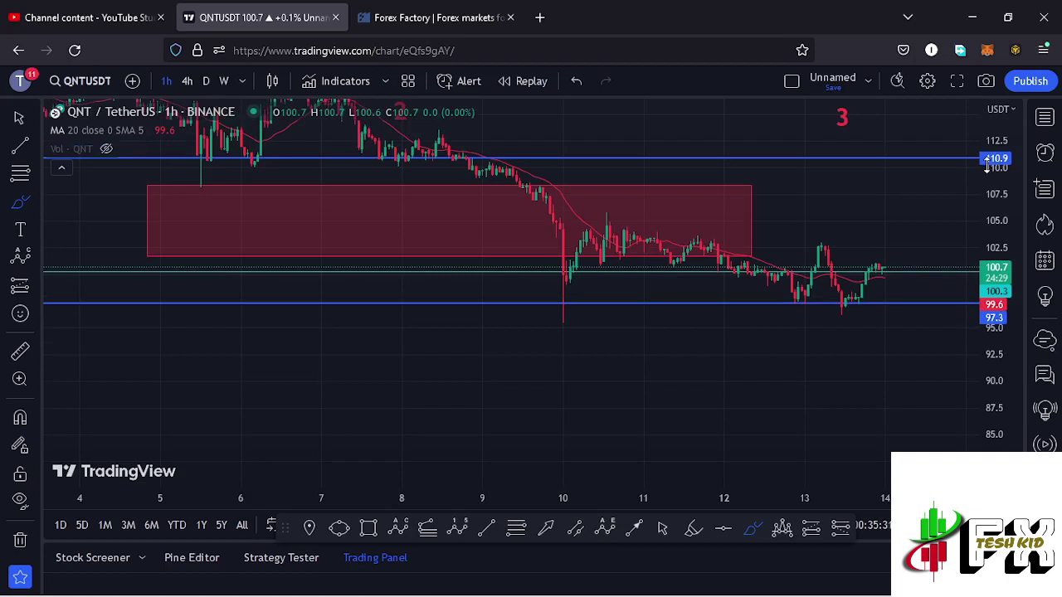
Zoom in and stretch the price scale so the 1h candles appear taller
{"action": "scroll", "coordinate": [877, 275], "scroll_direction": "up", "scroll_amount": 3}
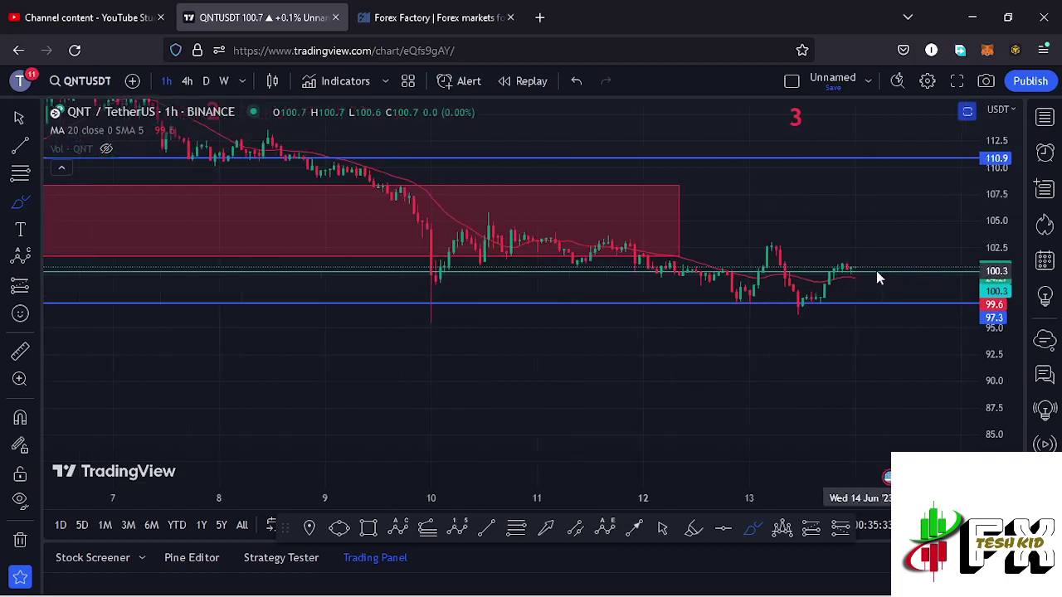
{"action": "left_click_drag", "start_coordinate": [991, 278], "coordinate": [994, 292]}
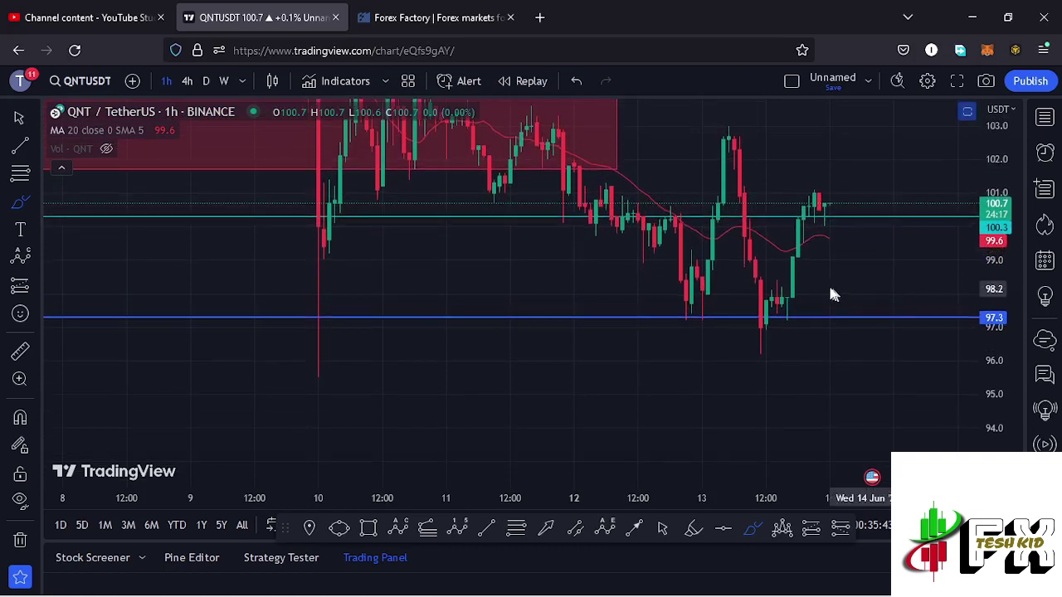
{"action": "scroll", "coordinate": [827, 290], "scroll_direction": "up", "scroll_amount": 1}
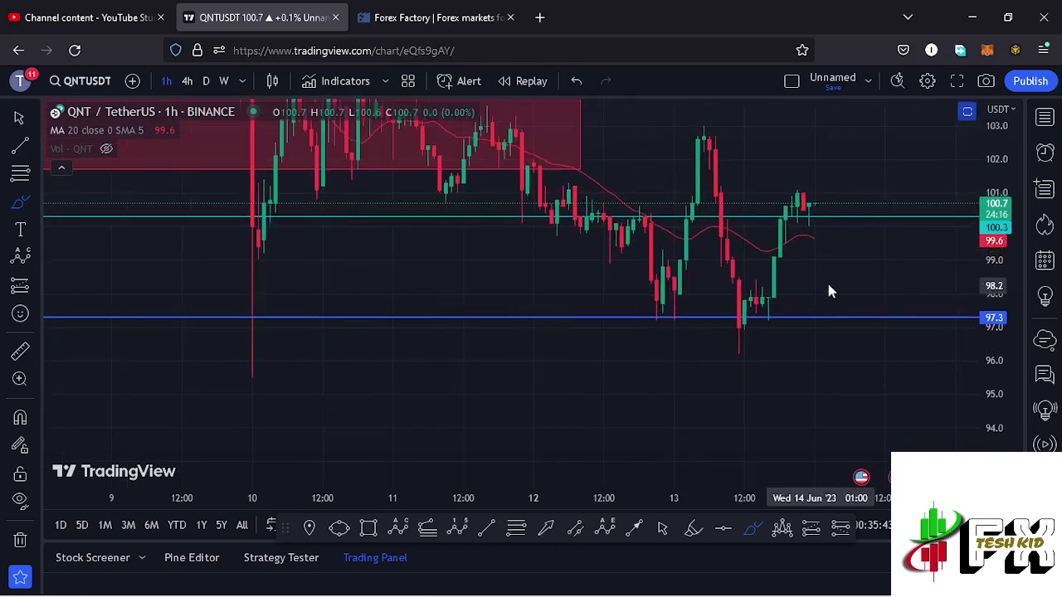
Brush a red path looping at 97.3 and dropping toward 95, redrawing after deleting the first attempt
{"action": "left_click", "coordinate": [800, 216]}
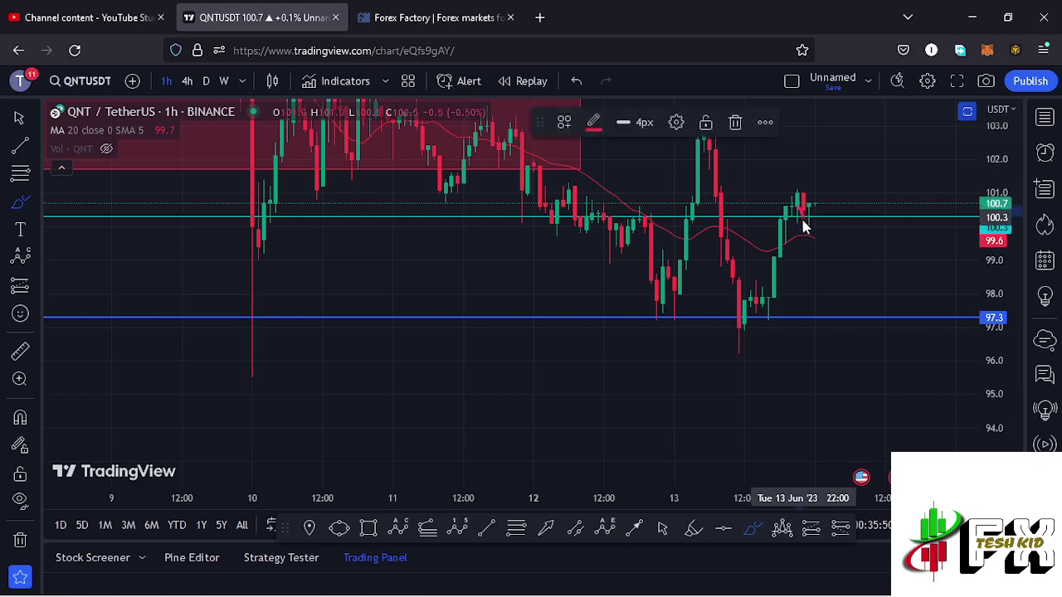
{"action": "left_click_drag", "start_coordinate": [812, 235], "coordinate": [824, 220]}
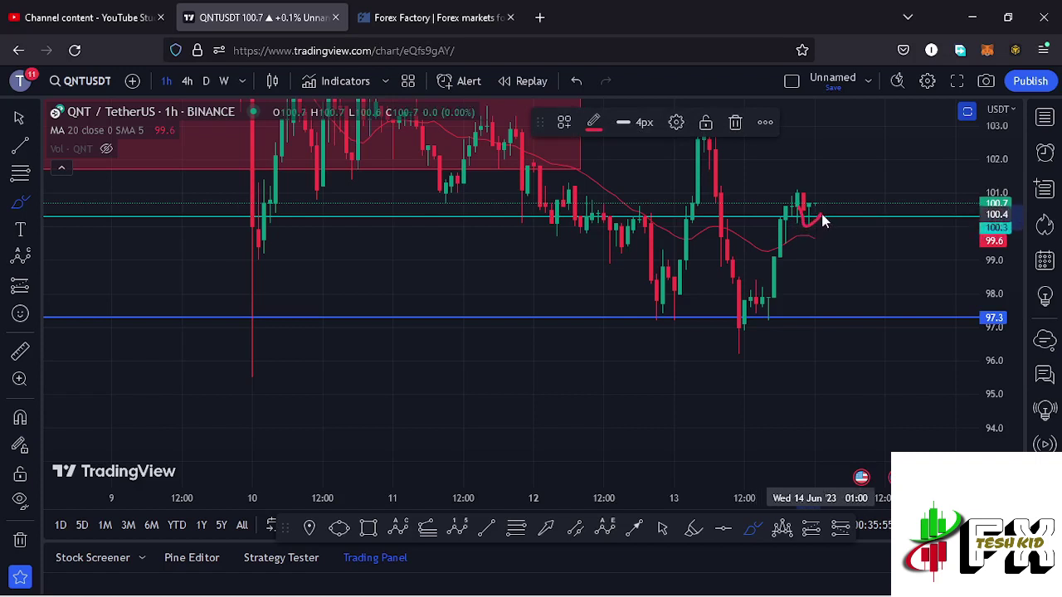
{"action": "left_click_drag", "start_coordinate": [824, 220], "coordinate": [839, 316]}
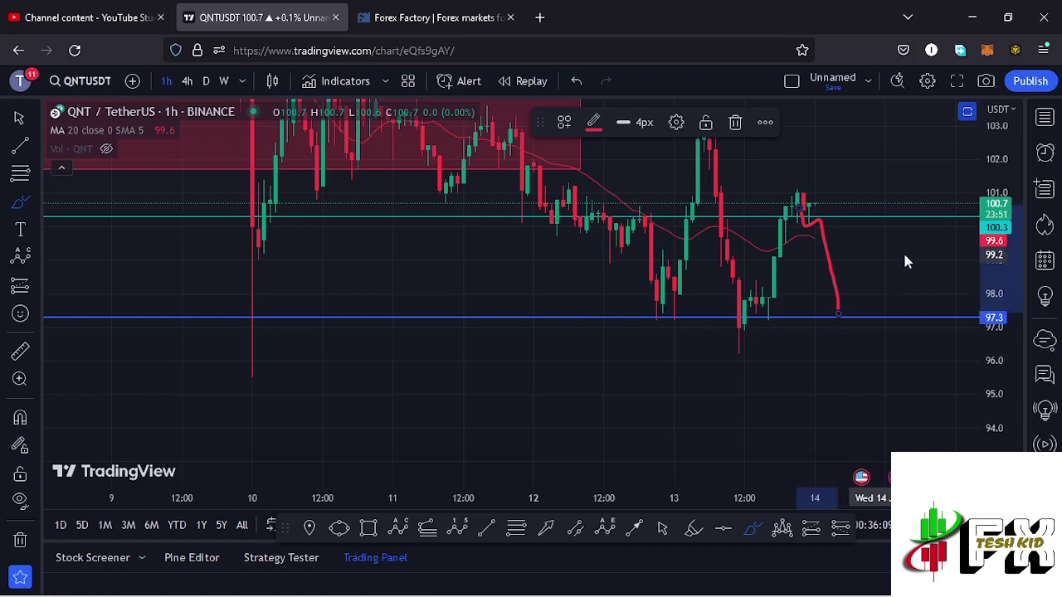
{"action": "left_click", "coordinate": [737, 128]}
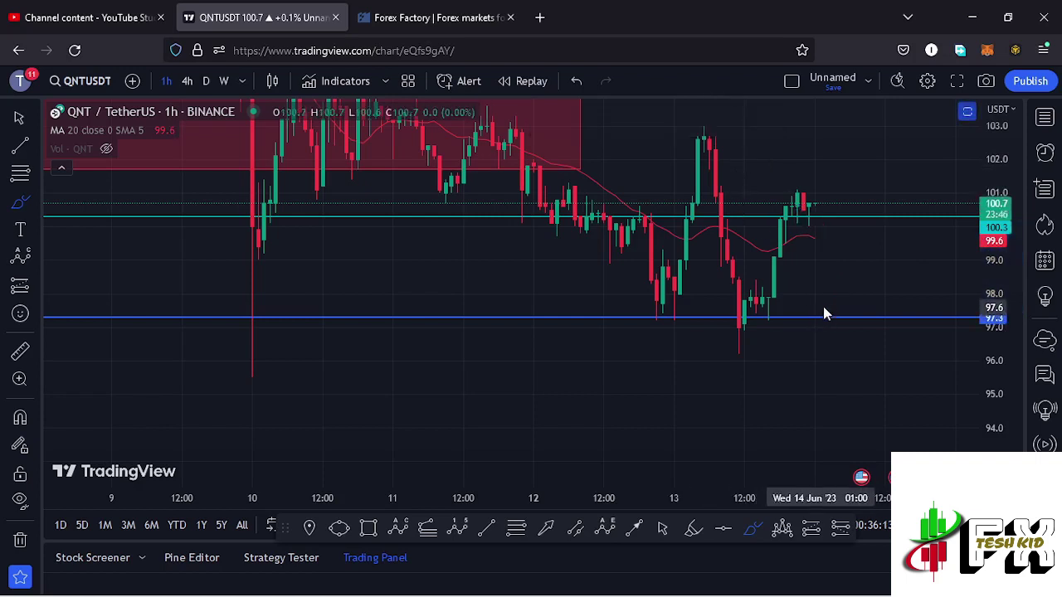
{"action": "mouse_move", "coordinate": [822, 299]}
{"action": "left_mouse_down"}
{"action": "mouse_move", "coordinate": [803, 315]}
{"action": "mouse_move", "coordinate": [824, 329]}
{"action": "mouse_move", "coordinate": [834, 314]}
{"action": "mouse_move", "coordinate": [820, 310]}
{"action": "mouse_move", "coordinate": [830, 345]}
{"action": "mouse_move", "coordinate": [851, 315]}
{"action": "mouse_move", "coordinate": [880, 405]}
{"action": "left_mouse_up"}
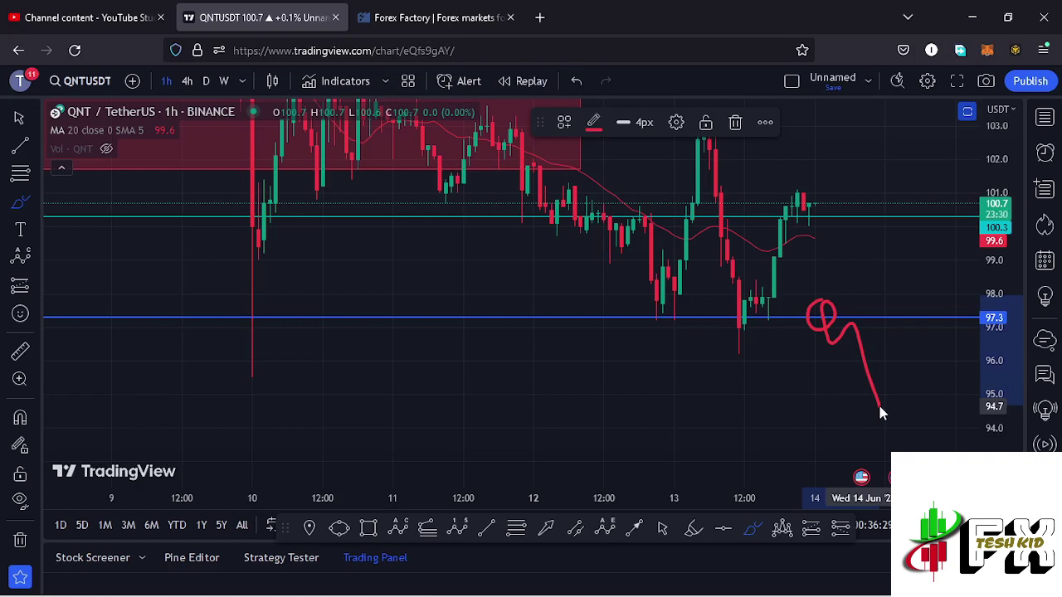
Delete the red sketch, switch to 4h, and compress the price scale to fit the wave count
{"action": "left_click", "coordinate": [735, 123]}
{"action": "scroll", "coordinate": [583, 274], "scroll_direction": "down", "scroll_amount": 5}
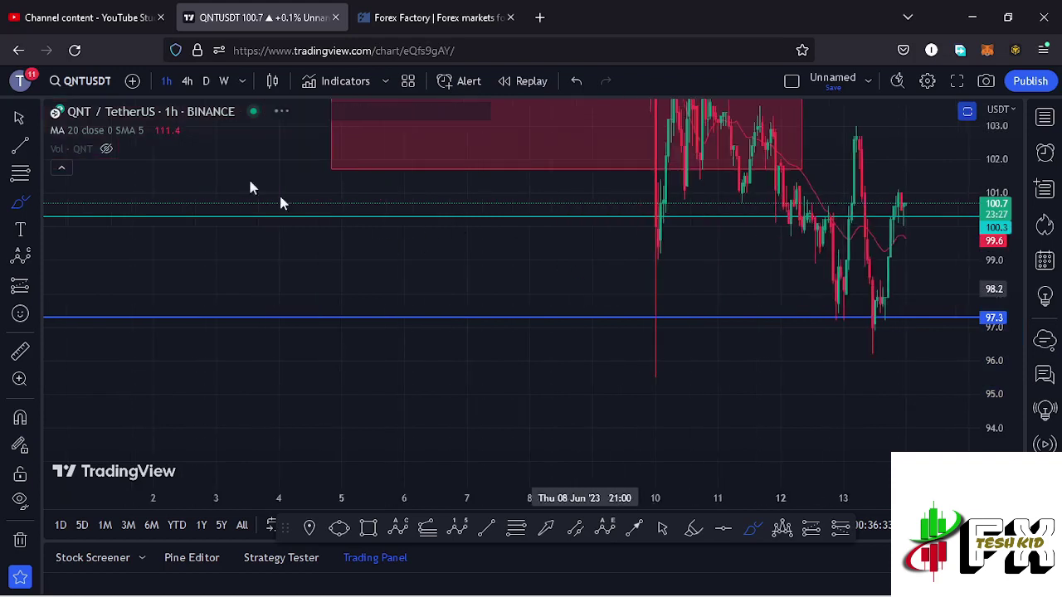
{"action": "left_click", "coordinate": [195, 81]}
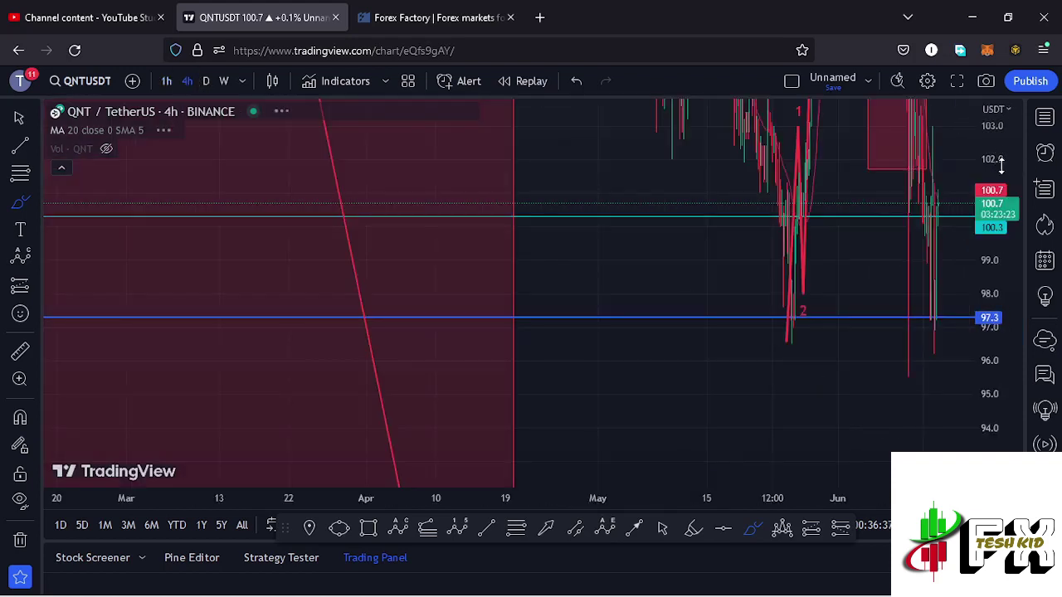
{"action": "left_click_drag", "start_coordinate": [1001, 161], "coordinate": [1007, 249]}
{"action": "scroll", "coordinate": [614, 357], "scroll_direction": "down", "scroll_amount": 8}
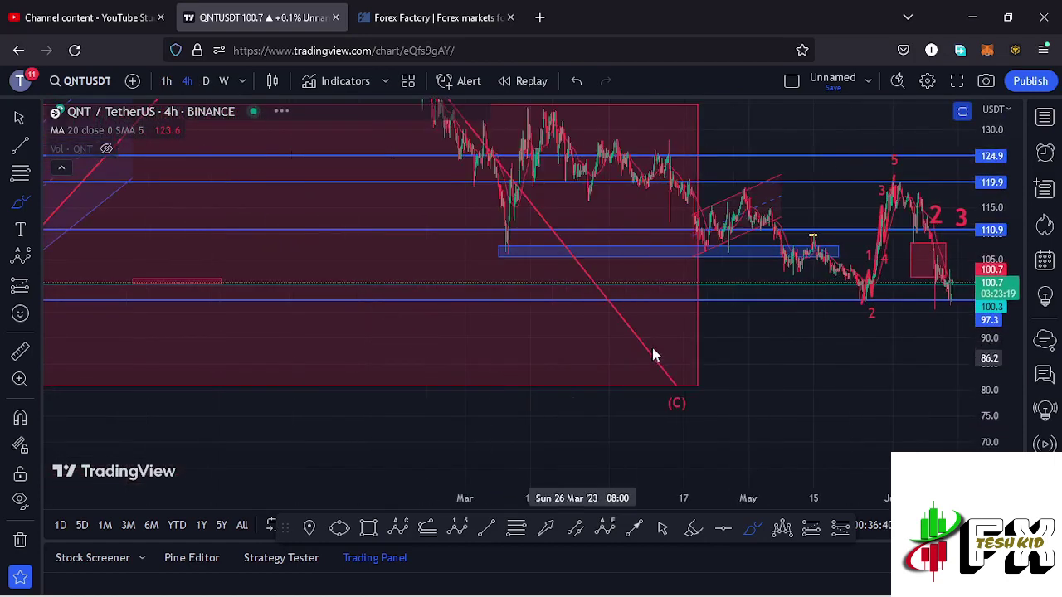
{"action": "left_click_drag", "start_coordinate": [1008, 206], "coordinate": [882, 249]}
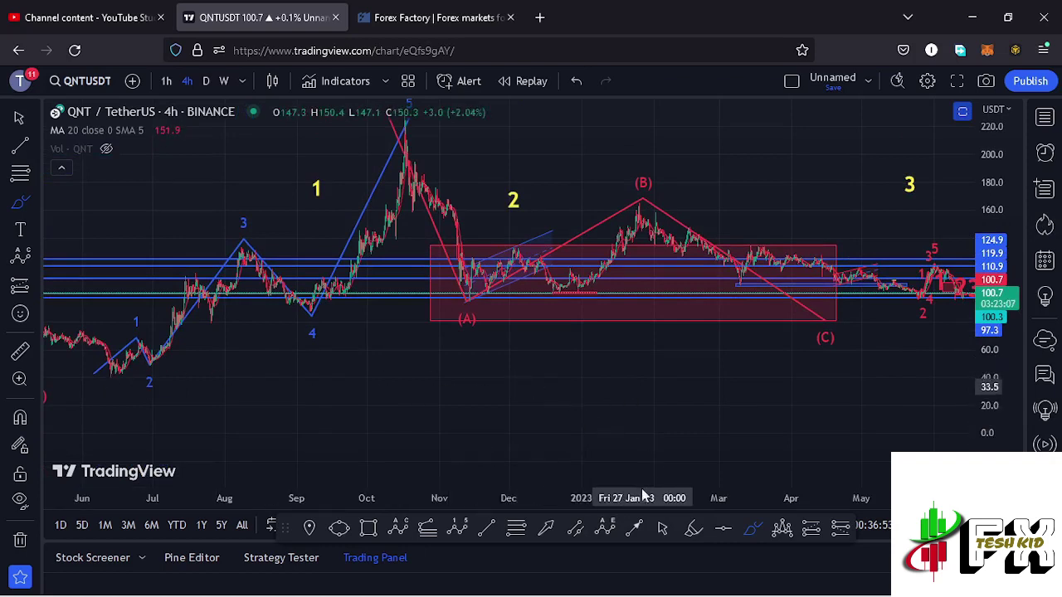
{"action": "left_click_drag", "start_coordinate": [432, 423], "coordinate": [439, 446]}
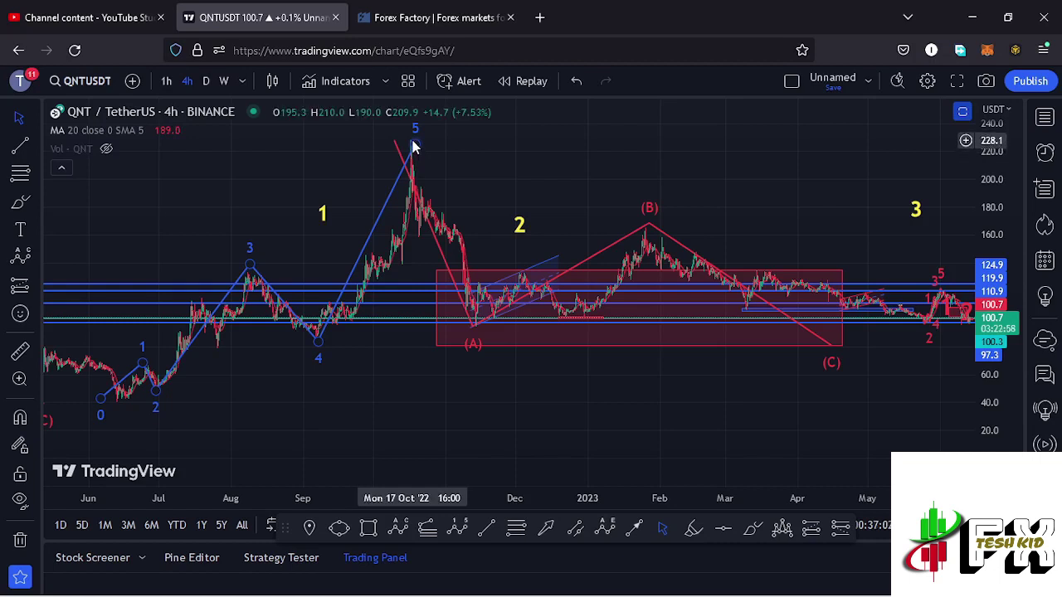
Nudge the yellow wave 1 label down and move the red box's left edge rightward
{"action": "left_click", "coordinate": [325, 215]}
{"action": "left_click_drag", "start_coordinate": [324, 215], "coordinate": [325, 225]}
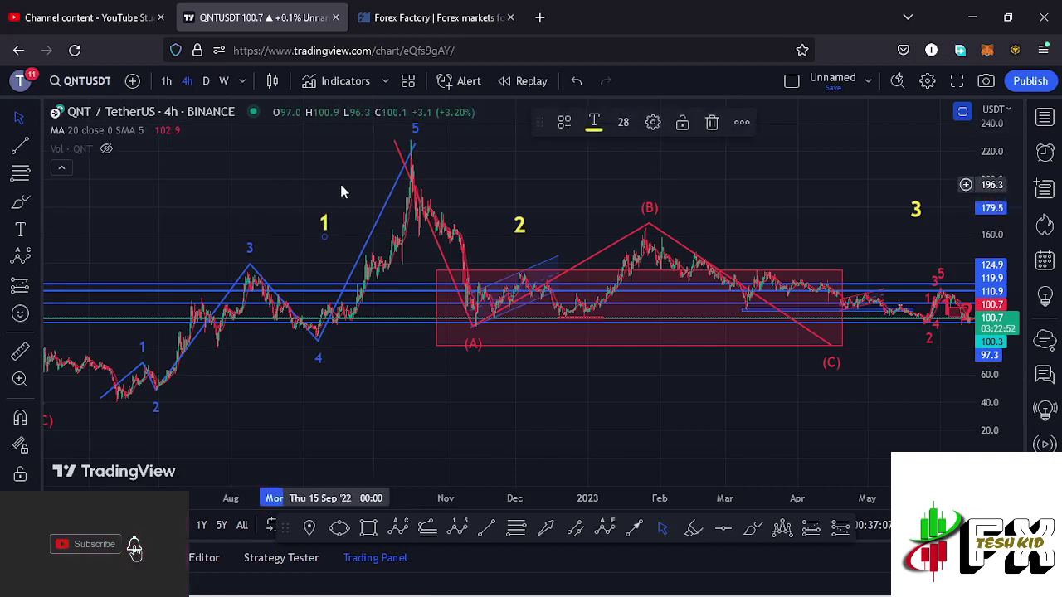
{"action": "left_click_drag", "start_coordinate": [555, 199], "coordinate": [493, 237]}
{"action": "left_click", "coordinate": [496, 239]}
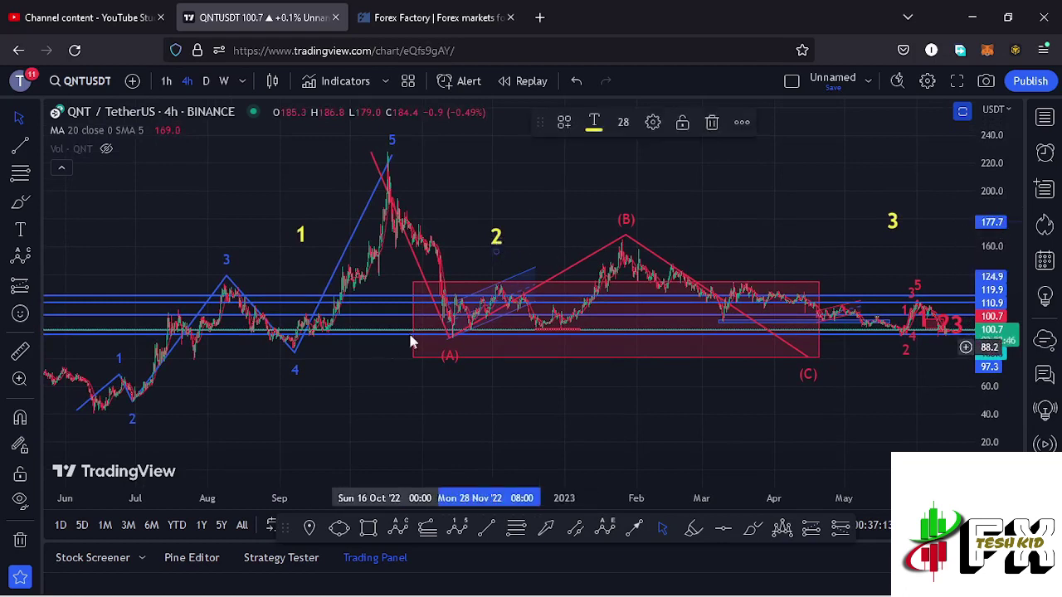
{"action": "left_click_drag", "start_coordinate": [414, 322], "coordinate": [448, 325]}
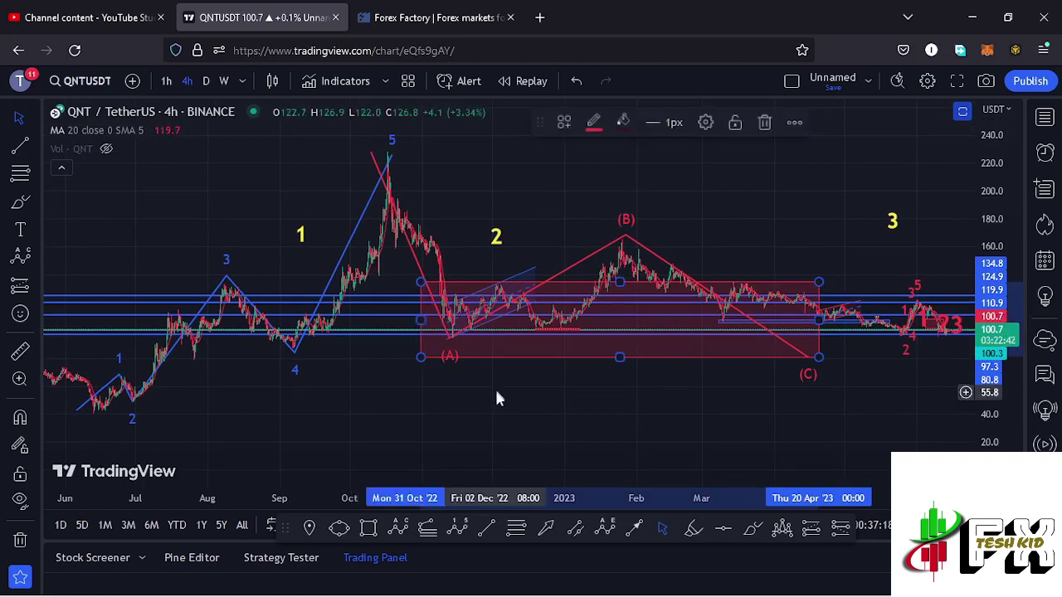
{"action": "left_click", "coordinate": [514, 532]}
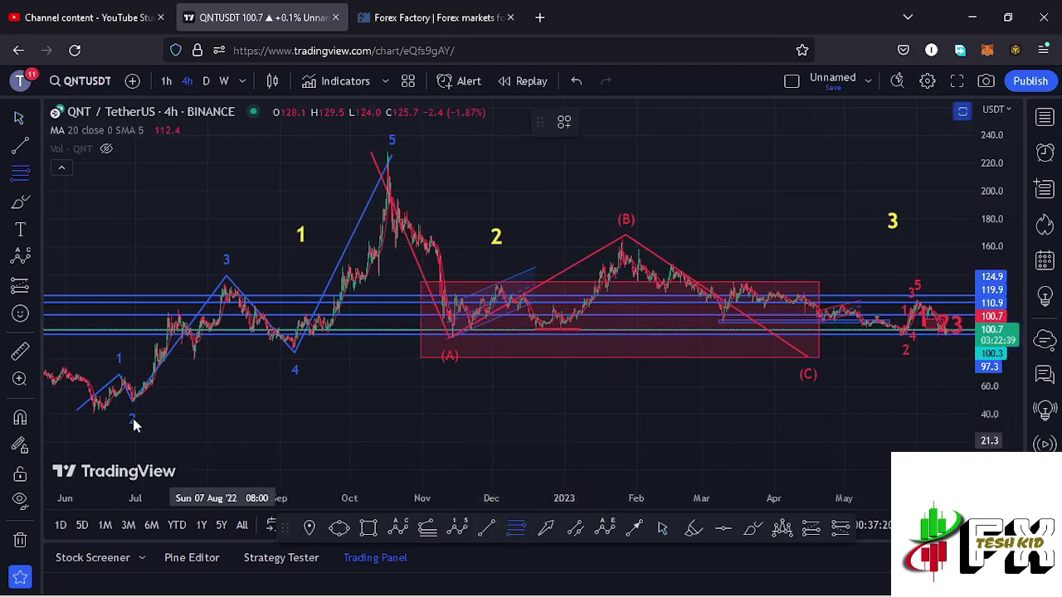
{"action": "left_click", "coordinate": [90, 409]}
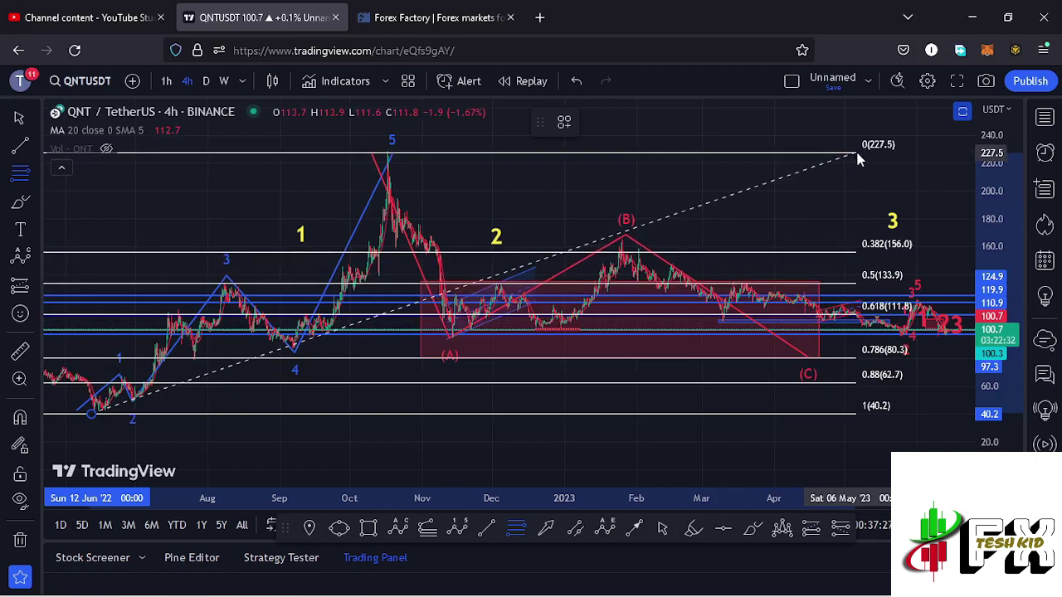
{"action": "left_click", "coordinate": [857, 152]}
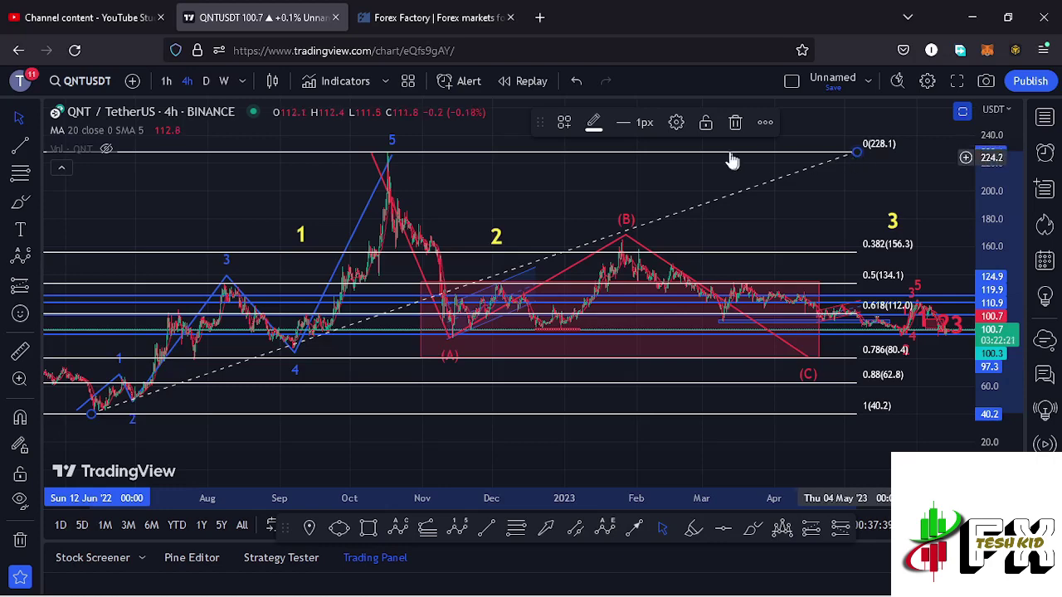
{"action": "left_click", "coordinate": [734, 124]}
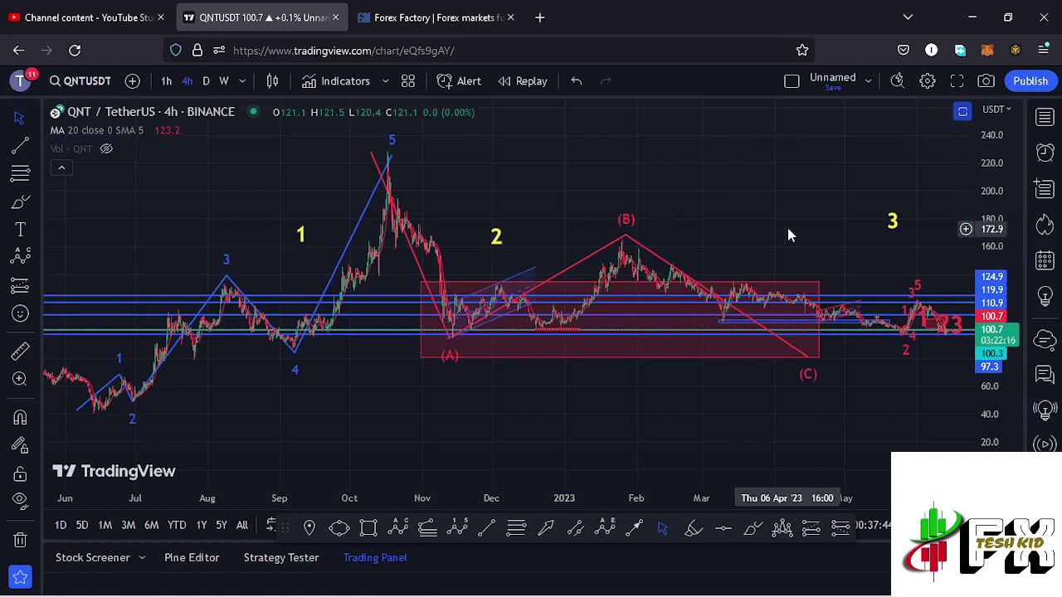
Nudge the yellow 2 label a few pixels right, then deselect it and pan slightly left
{"action": "left_click_drag", "start_coordinate": [788, 227], "coordinate": [738, 243]}
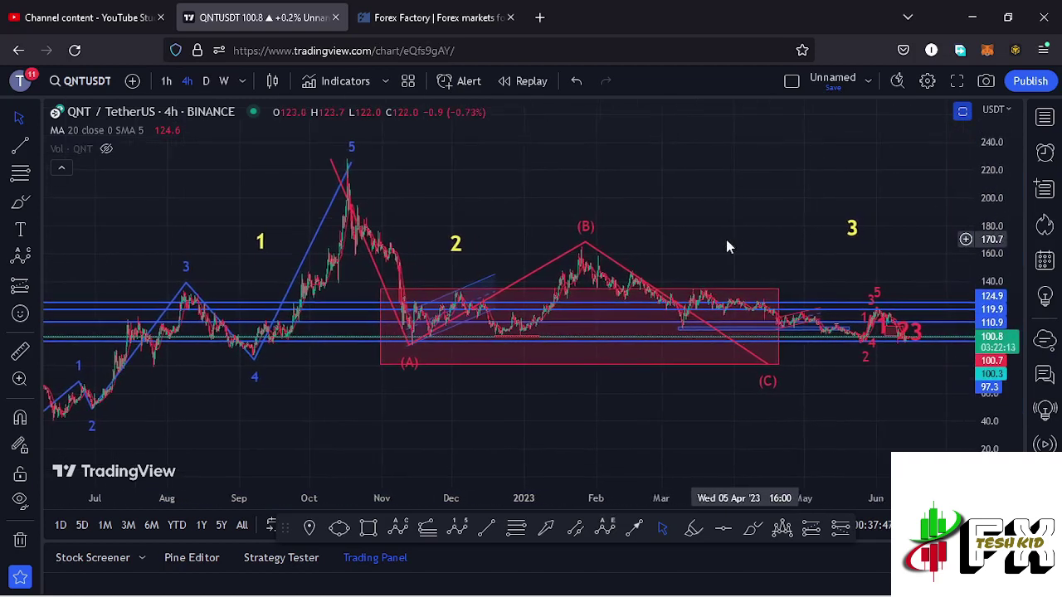
{"action": "left_click", "coordinate": [459, 249]}
{"action": "left_click_drag", "start_coordinate": [473, 243], "coordinate": [477, 248]}
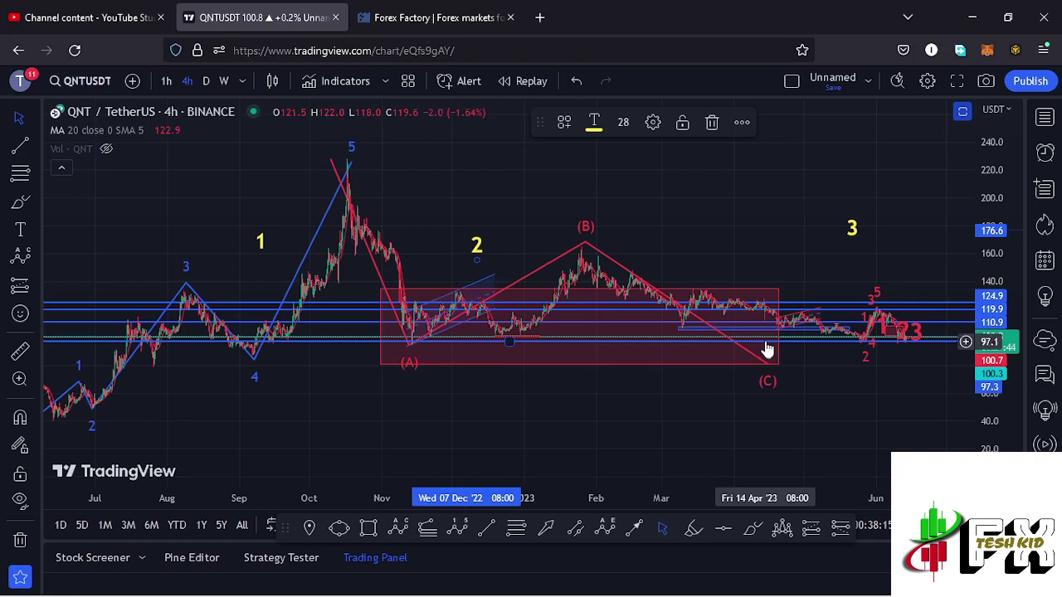
{"action": "left_click", "coordinate": [815, 253]}
{"action": "mouse_move", "coordinate": [837, 250]}
{"action": "left_mouse_down"}
{"action": "mouse_move", "coordinate": [828, 252]}
{"action": "mouse_move", "coordinate": [833, 233]}
{"action": "mouse_move", "coordinate": [822, 236]}
{"action": "left_mouse_up"}
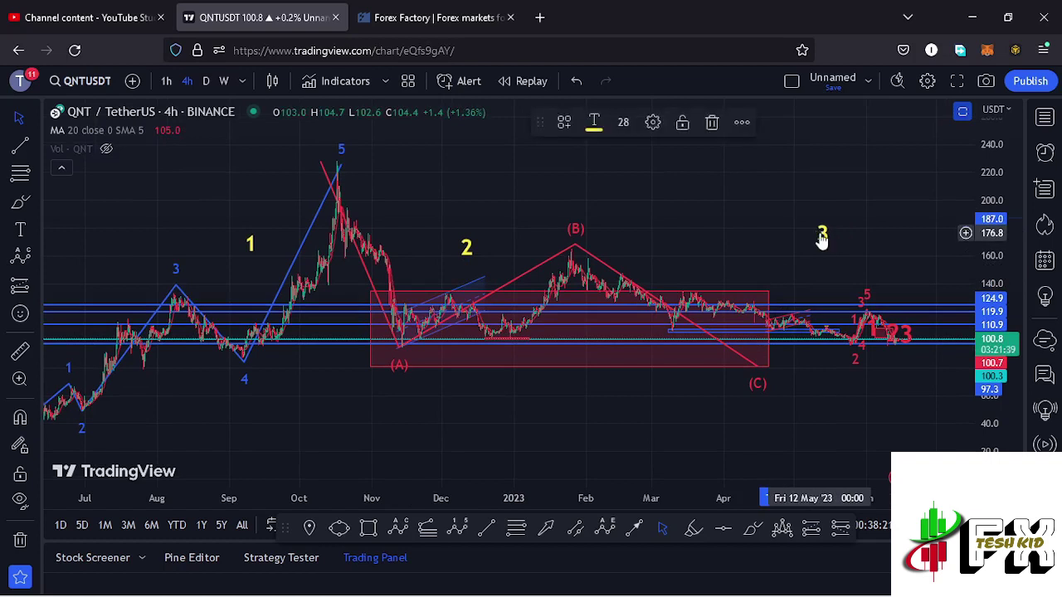